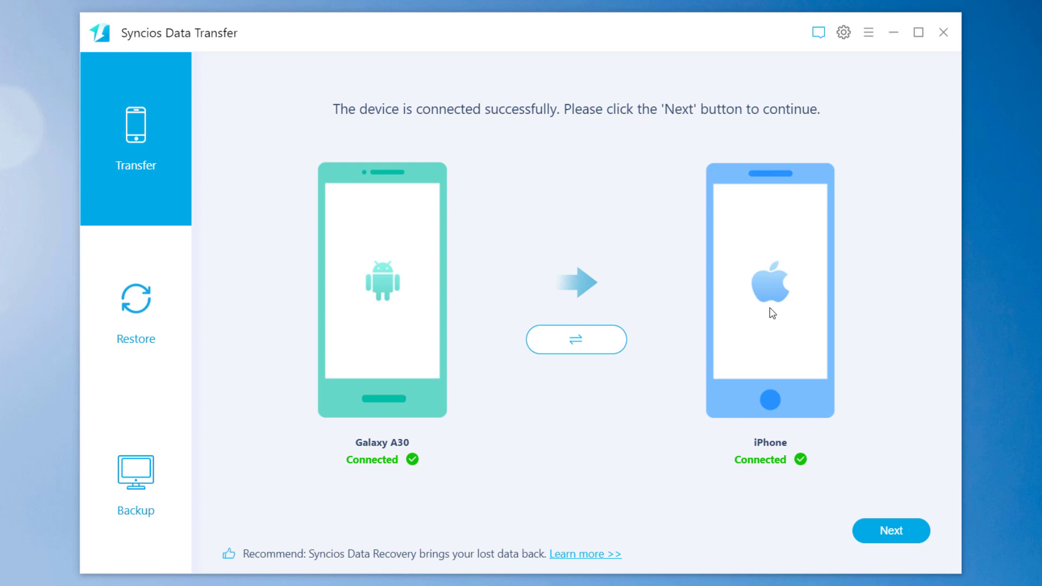
# Step: Swap devices so the iPhone is the source and the Galaxy A30 the destination, then continue
pyautogui.click(600, 343)
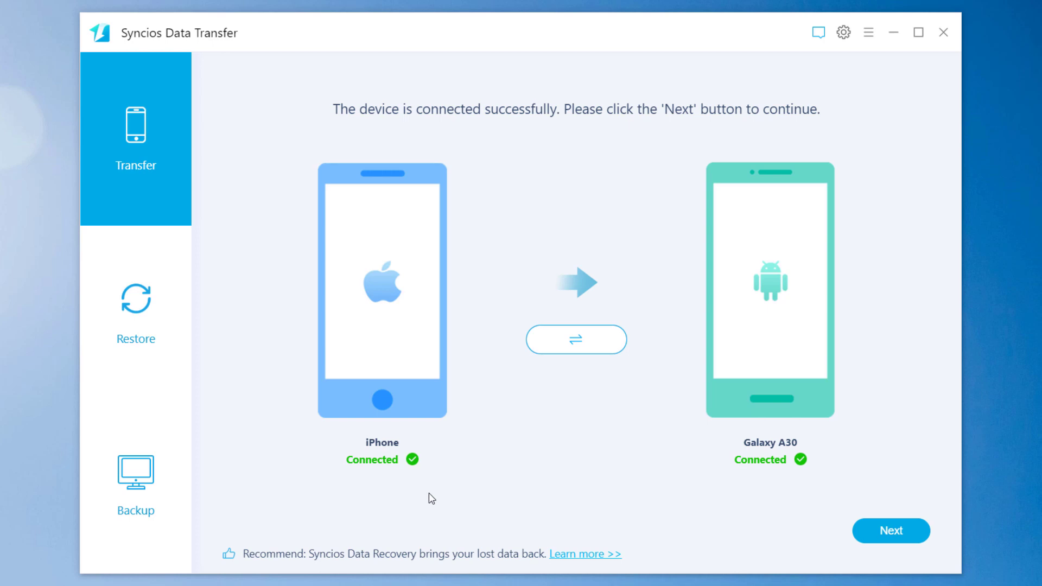
pyautogui.click(862, 536)
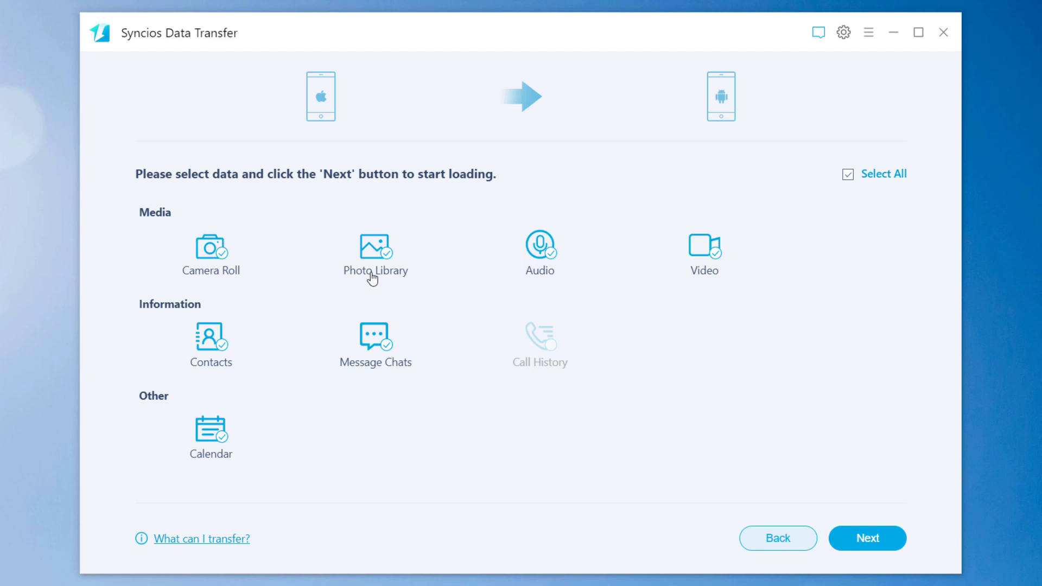
# Step: Uncheck Camera Roll and Photo Library, keeping audio, video, contacts, messages and calendar selected
pyautogui.click(216, 265)
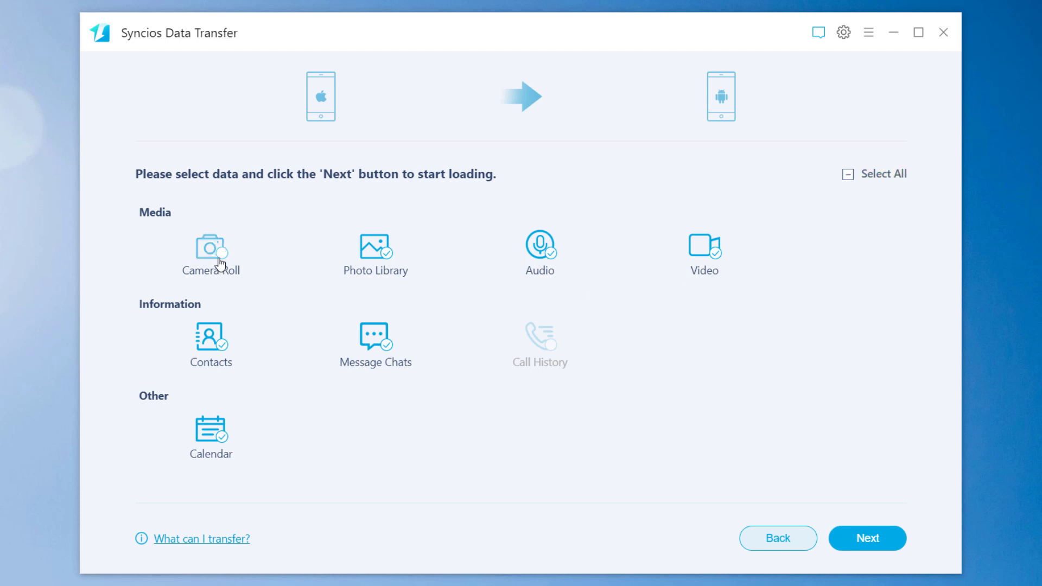
pyautogui.click(377, 259)
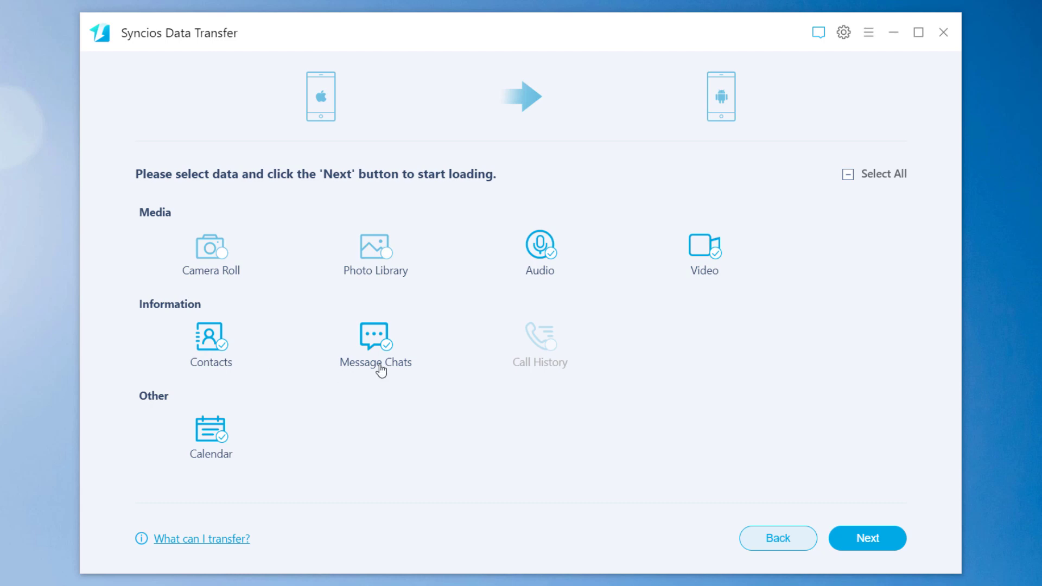
# Step: Load the selected audio, contacts, message chats and calendar data, then proceed to the transfer
pyautogui.click(892, 551)
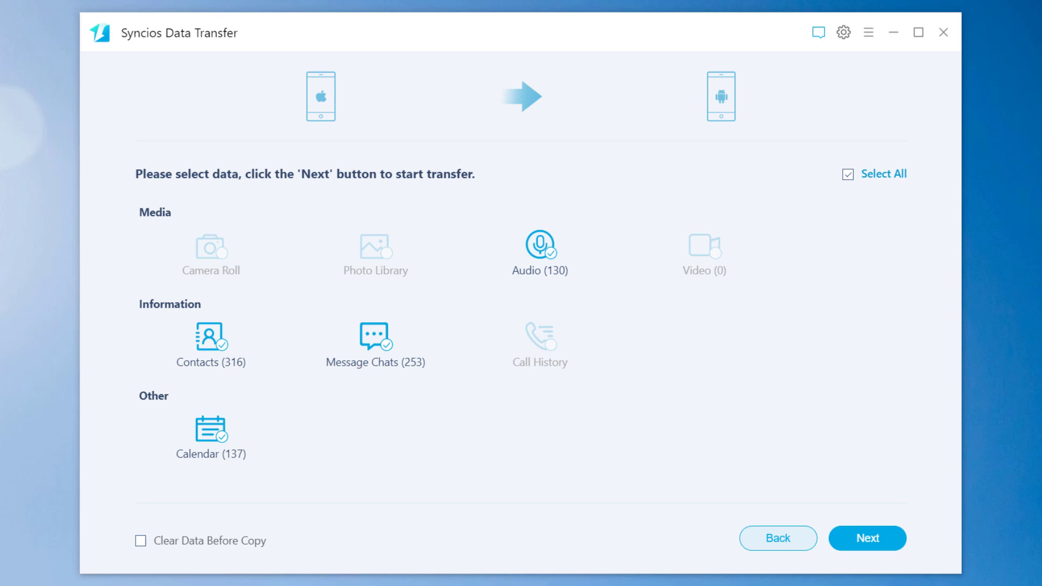
pyautogui.click(846, 544)
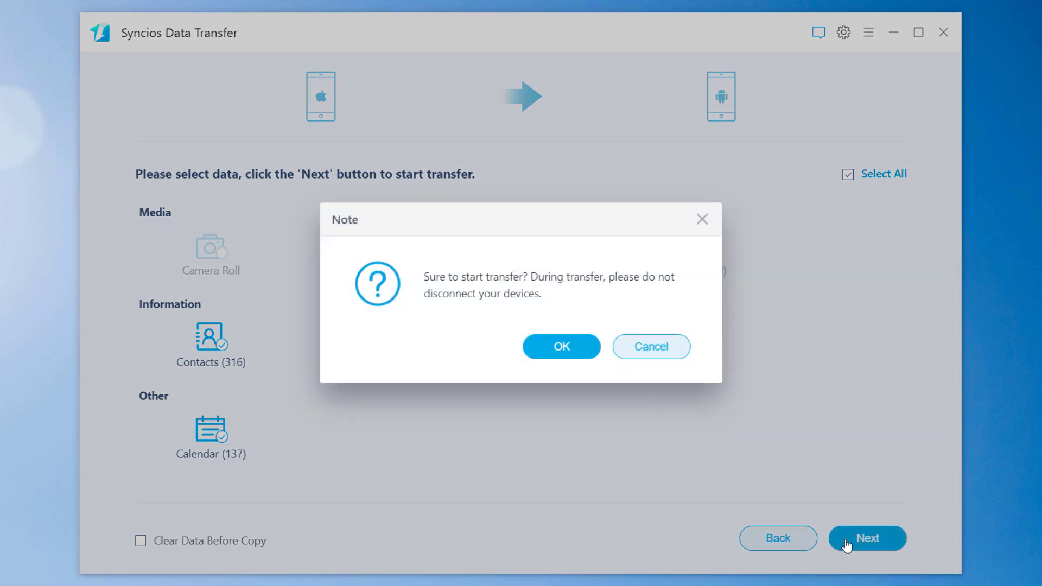
# Step: Confirm the Note dialog with OK so the transfer to the Galaxy A30 starts
pyautogui.click(558, 354)
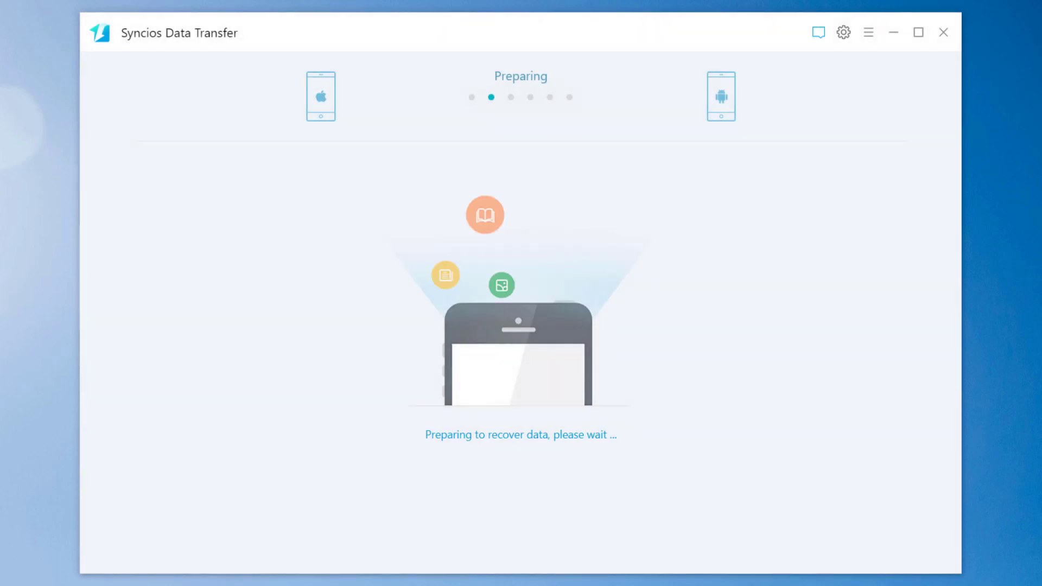